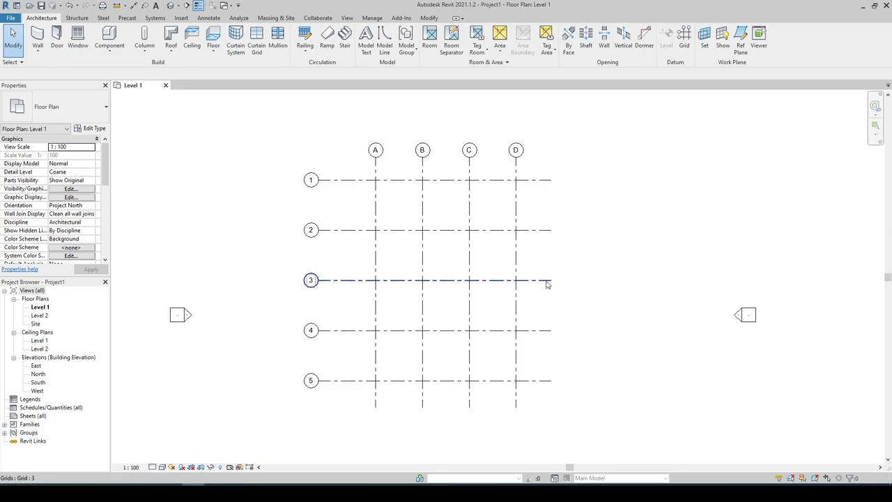
# Set the scale of the Level 1 floor plan to 1 : 200.
pyautogui.moveTo(551, 286); pyautogui.dragTo(436, 251, button='middle')
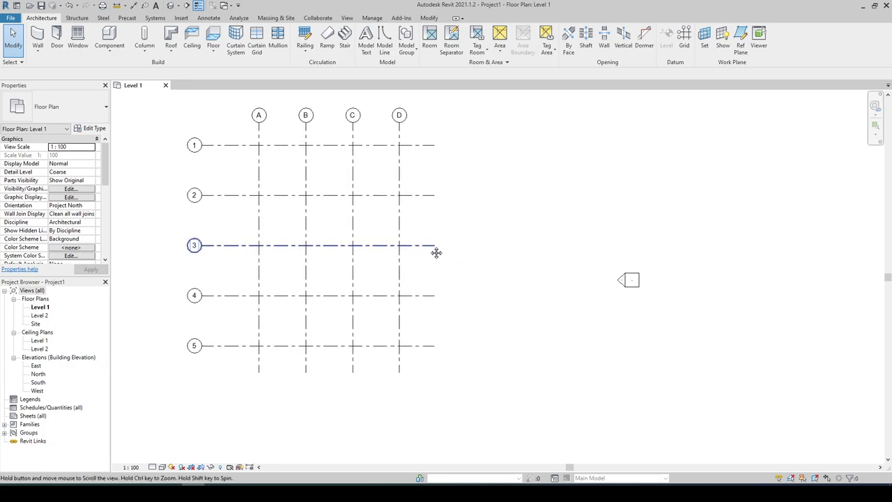
pyautogui.click(136, 469)
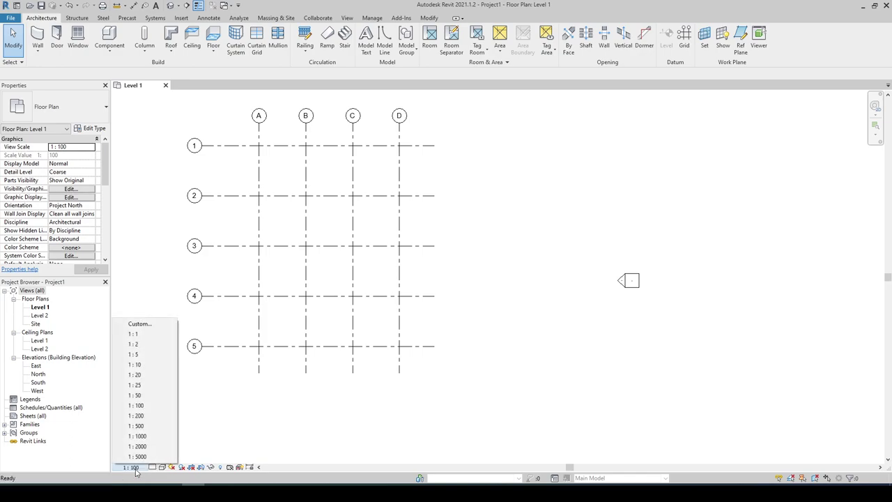
pyautogui.click(146, 416)
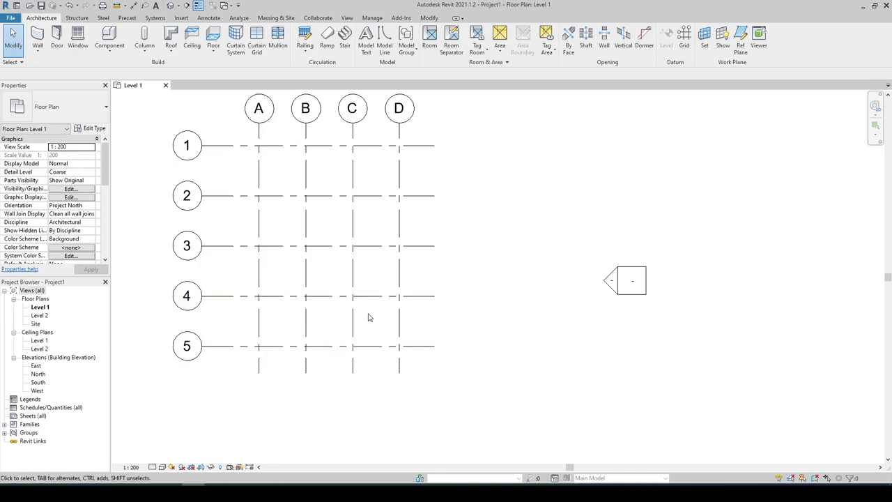
pyautogui.moveTo(369, 317); pyautogui.dragTo(420, 352, button='middle')
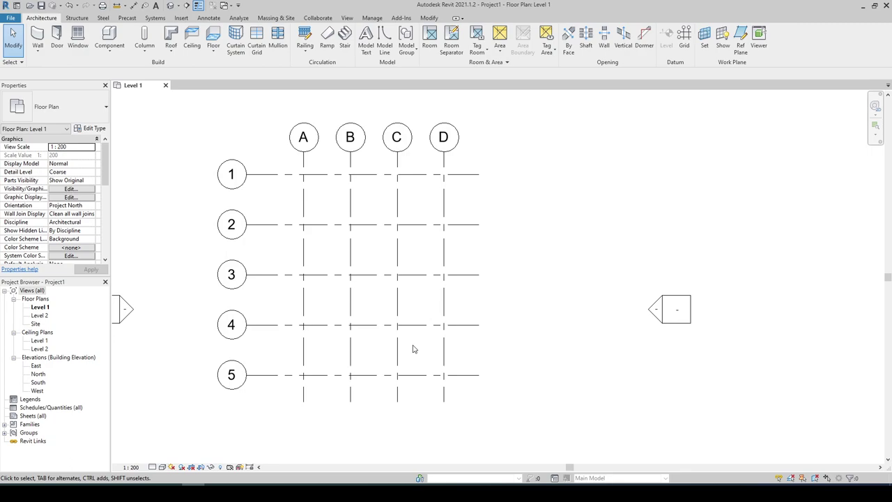
# Duplicate grid A's type as "Grid Line 1 200" and check which end segment patterns are available for it.
pyautogui.click(304, 194)
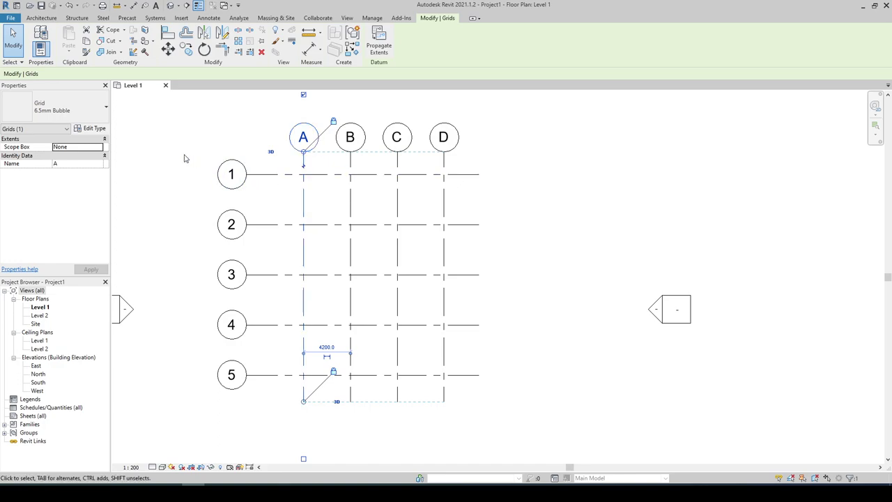
pyautogui.click(95, 129)
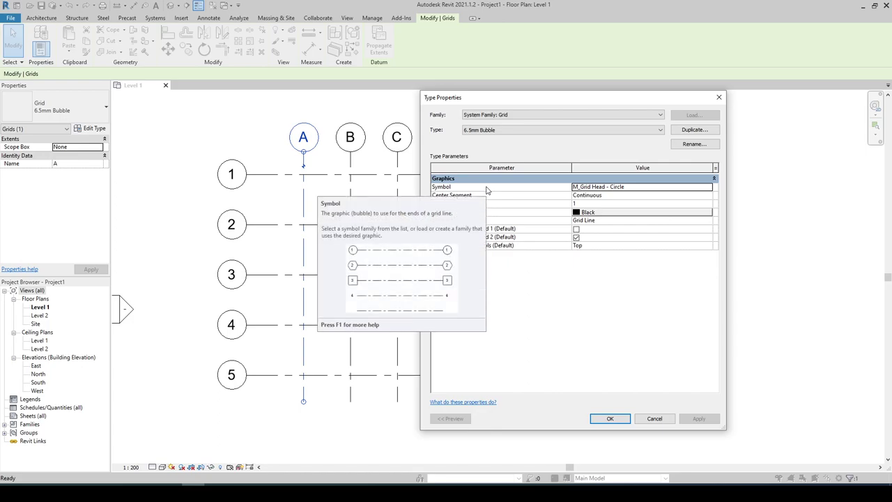
pyautogui.click(678, 131)
pyautogui.write('G')
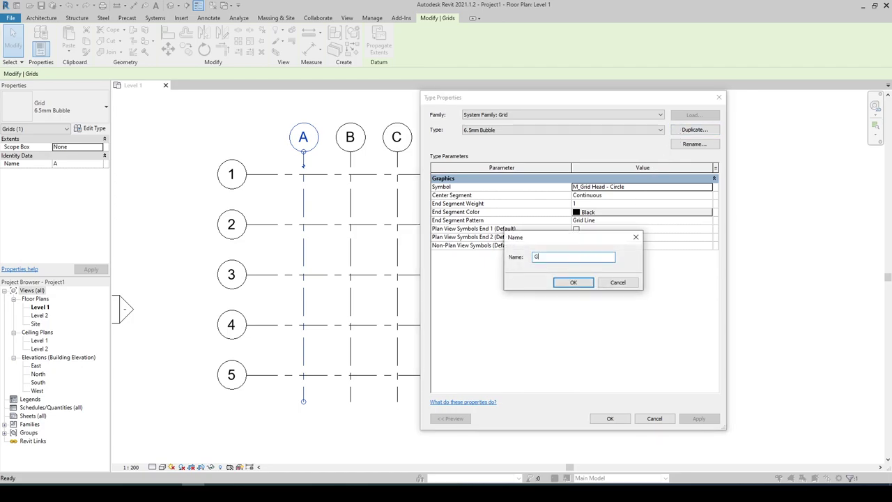
pyautogui.write('rid Line 1 200')
pyautogui.click(585, 284)
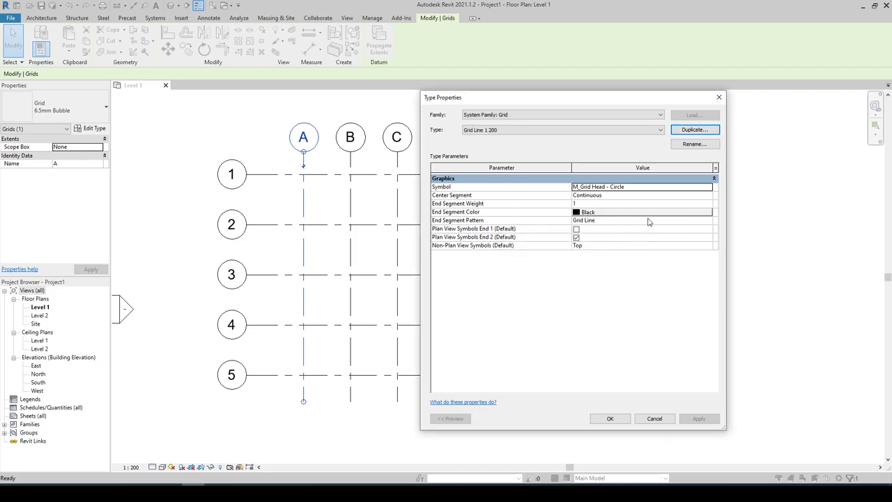
pyautogui.click(707, 222)
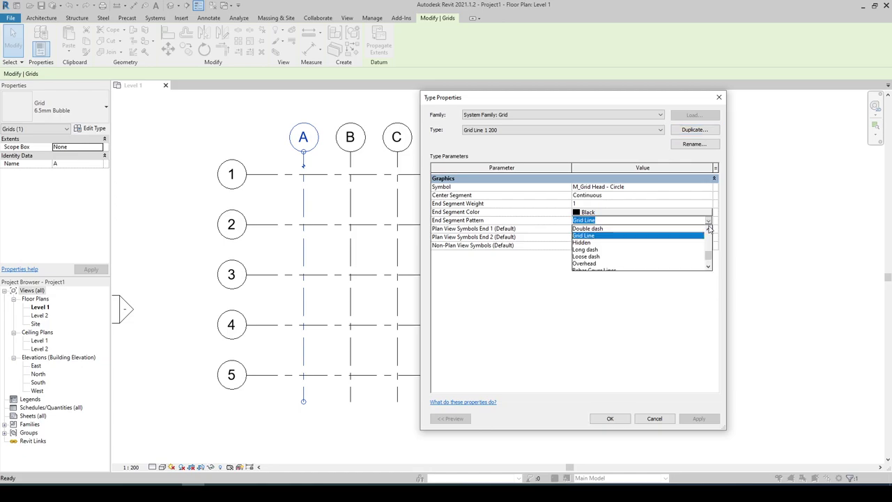
pyautogui.moveTo(707, 259)
pyautogui.mouseDown()
pyautogui.moveTo(712, 239)
pyautogui.moveTo(709, 257)
pyautogui.mouseUp()
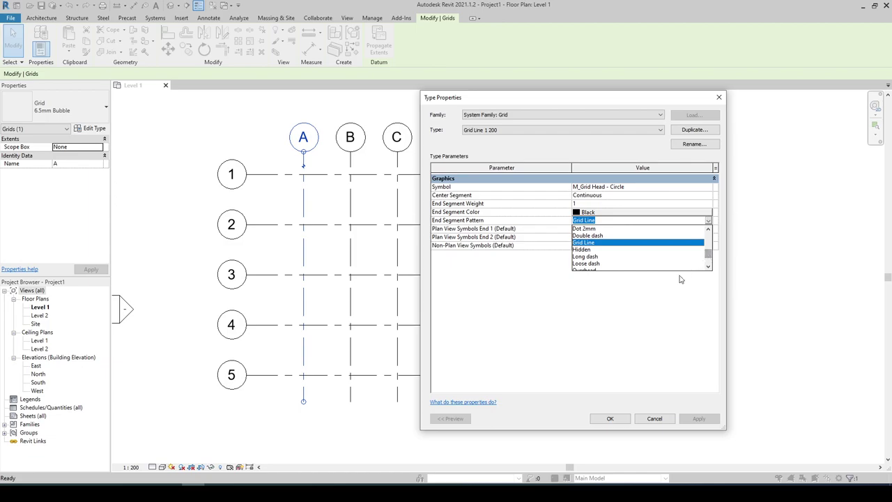
pyautogui.click(612, 423)
pyautogui.click(610, 420)
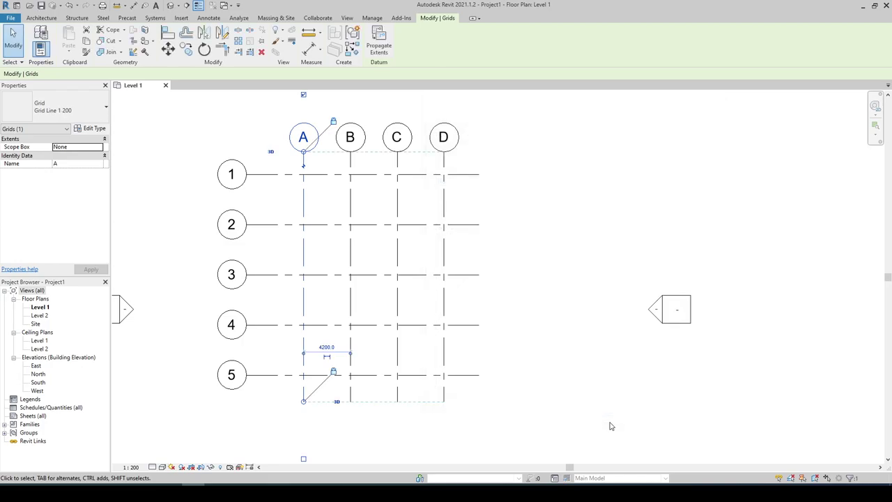
# Examine the dash and space definition of the project's existing Grid Line line pattern.
pyautogui.click(372, 18)
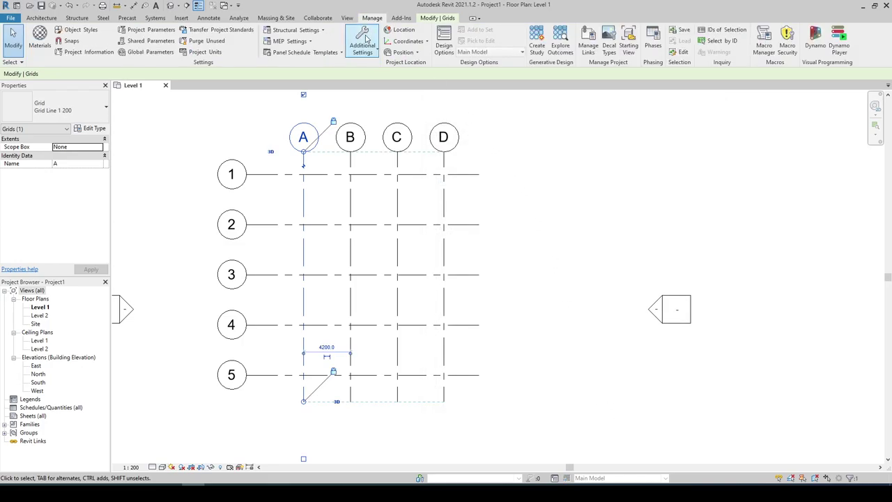
pyautogui.click(363, 45)
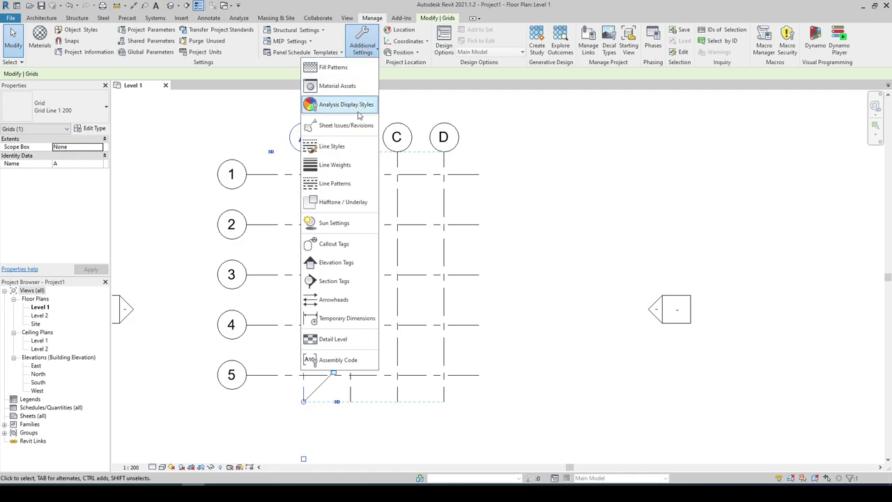
pyautogui.click(349, 184)
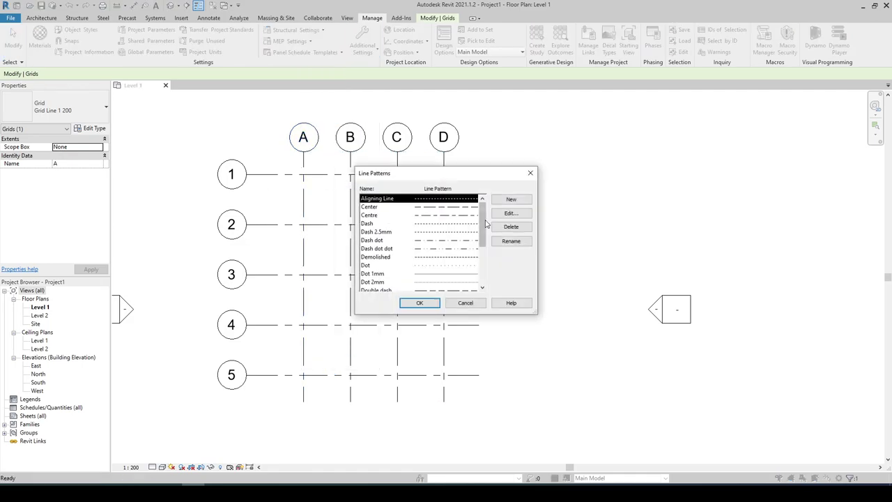
pyautogui.moveTo(485, 223); pyautogui.dragTo(484, 245)
pyautogui.click(440, 257)
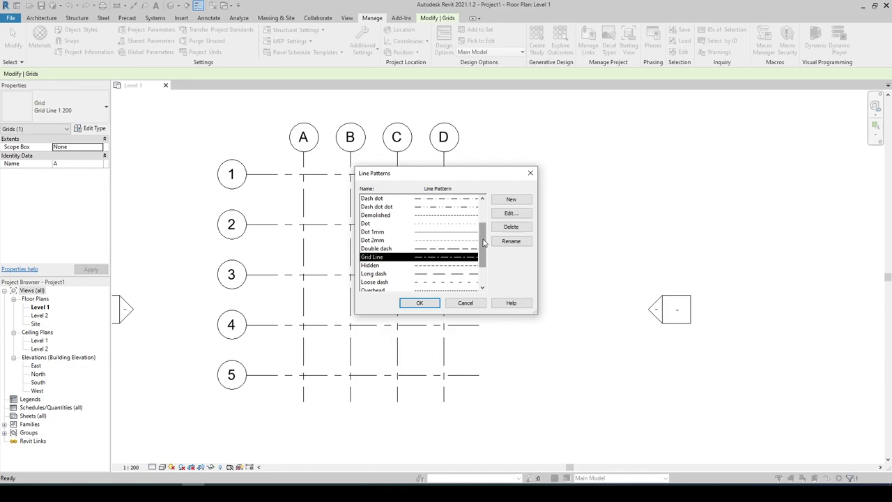
pyautogui.click(509, 214)
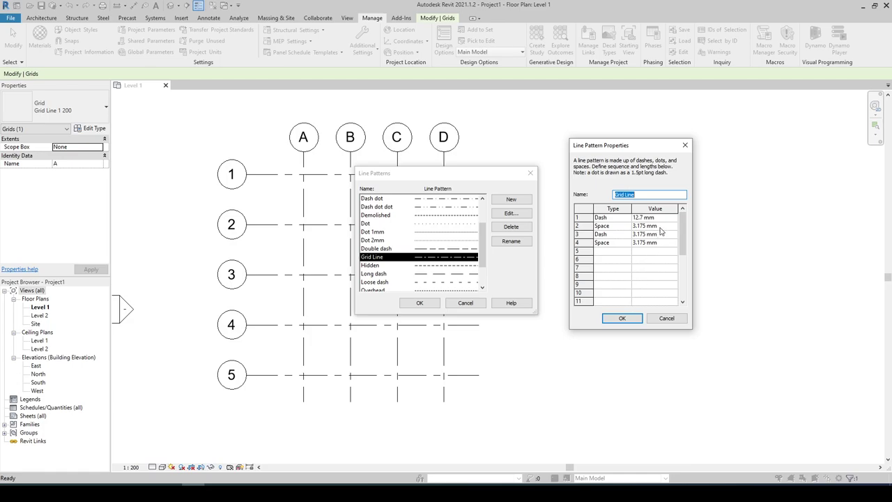
pyautogui.click(627, 319)
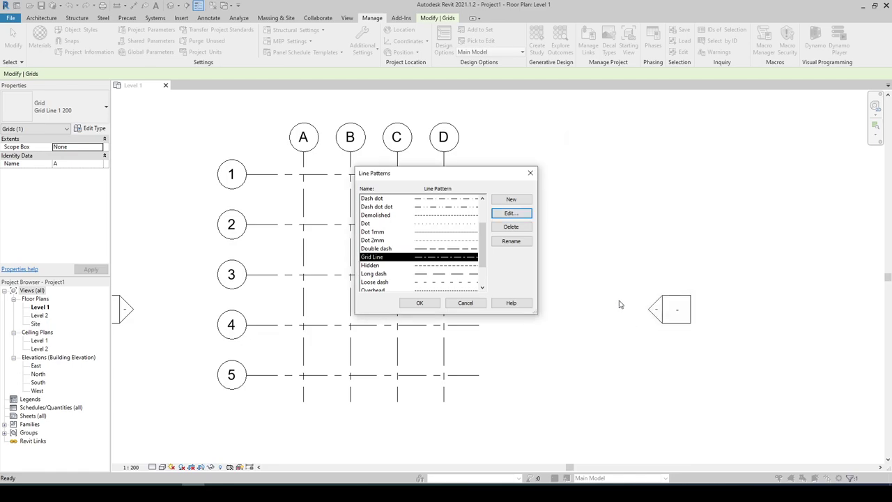
# Create a line pattern named "Grid Line 1 200" with the sequence Dash, Space, Dash, Space.
pyautogui.click(510, 199)
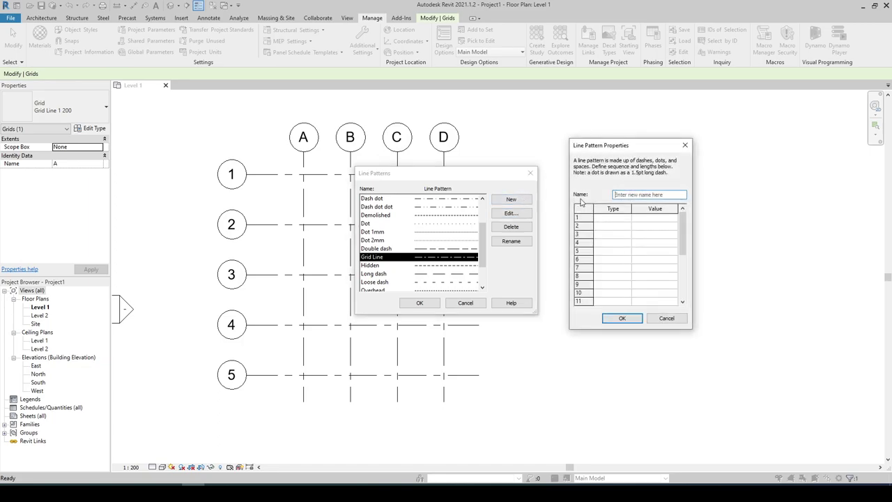
pyautogui.write('Grid Line 1 200')
pyautogui.click(625, 219)
pyautogui.click(625, 226)
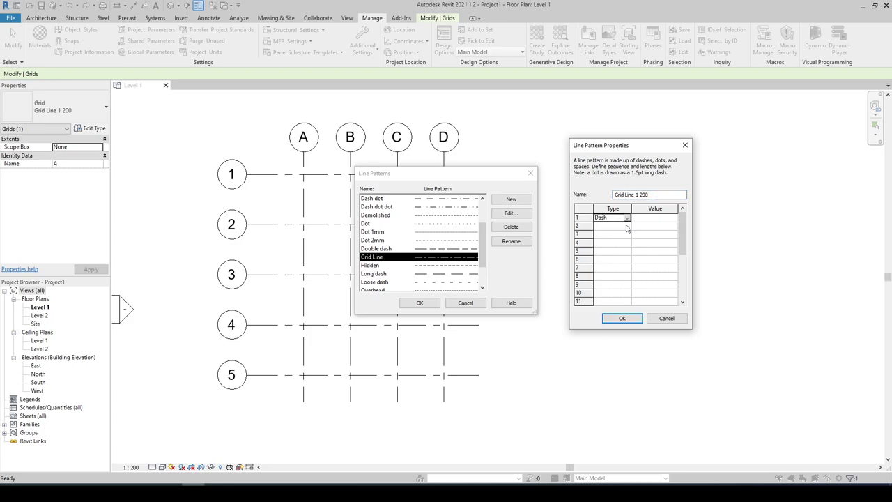
pyautogui.click(626, 227)
pyautogui.click(622, 237)
pyautogui.click(625, 235)
pyautogui.click(627, 235)
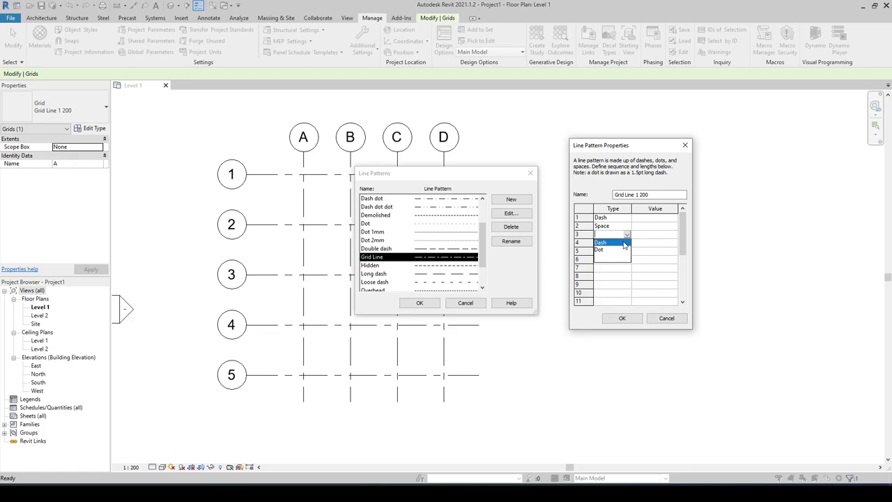
pyautogui.click(610, 243)
pyautogui.click(626, 243)
pyautogui.click(626, 243)
pyautogui.click(625, 252)
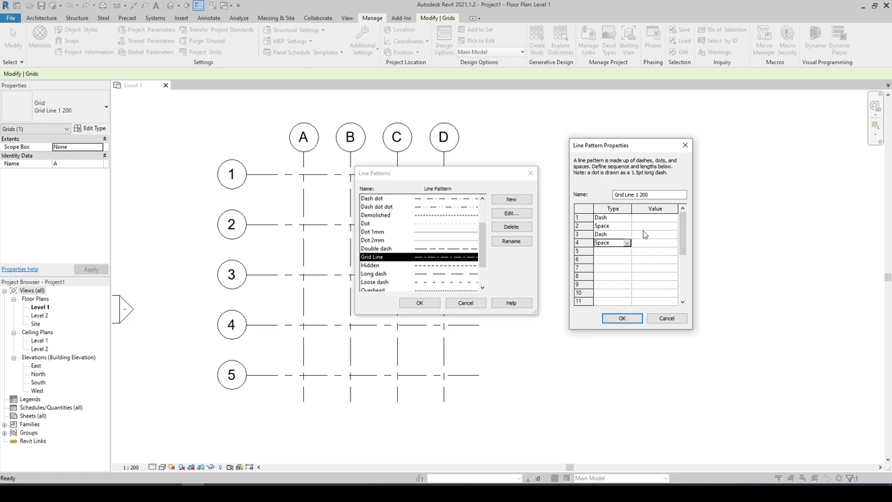
# Set the new pattern's first dash to 6.35 mm and its other three segments to 1.59 mm each, and save it.
pyautogui.click(647, 218)
pyautogui.write('6.35')
pyautogui.click(647, 226)
pyautogui.write('1.59')
pyautogui.click(649, 235)
pyautogui.write('1.59')
pyautogui.click(647, 242)
pyautogui.write('1.59')
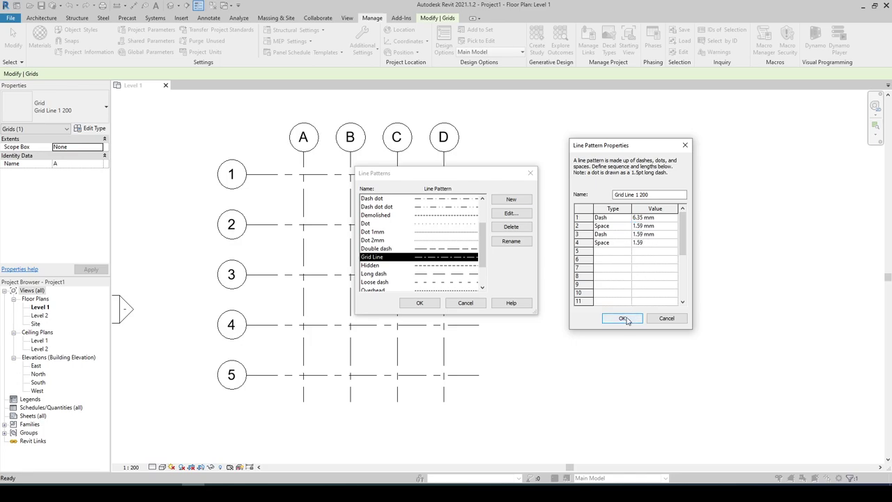
pyautogui.click(623, 319)
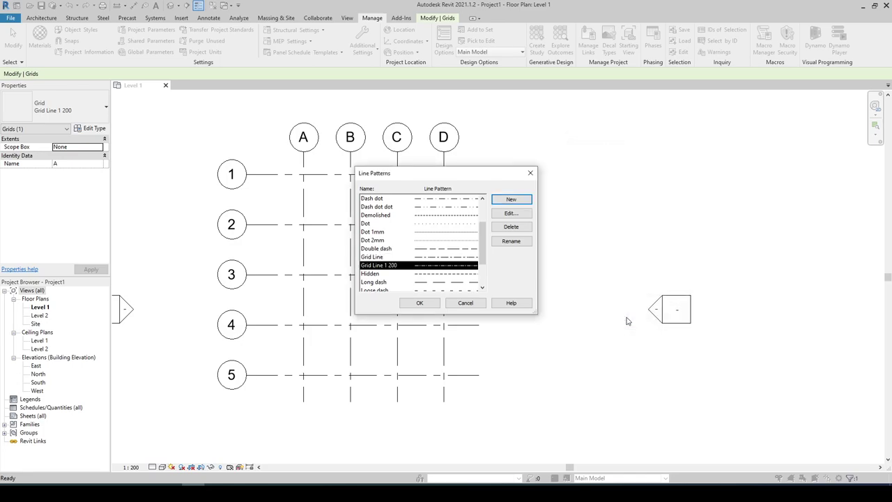
pyautogui.click(419, 302)
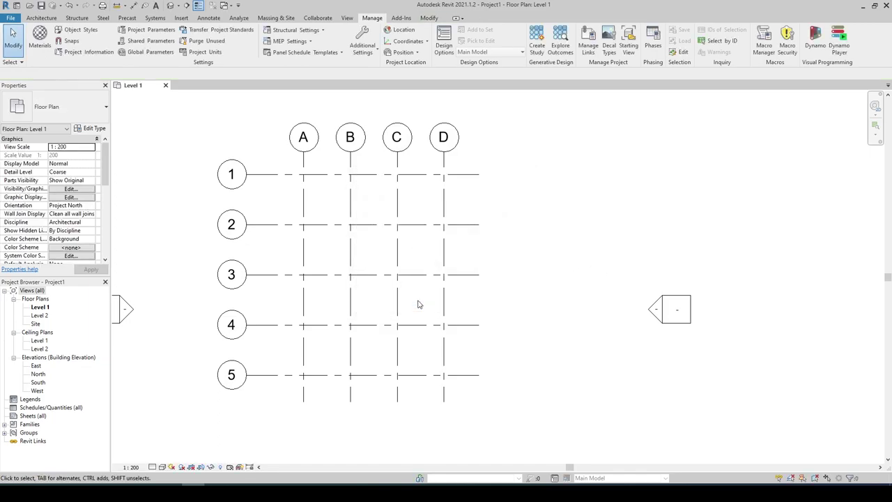
# Assign the Grid Line 1 200 pattern as the end segment pattern of grid A's type.
pyautogui.click(304, 197)
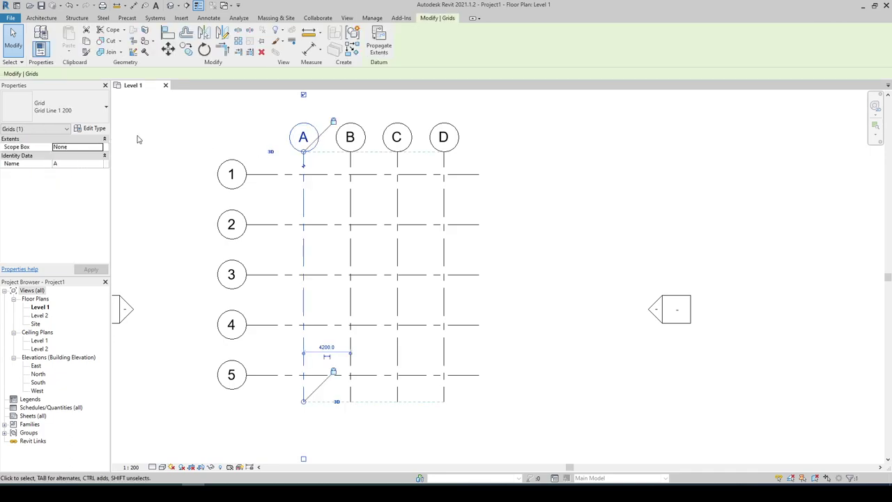
pyautogui.click(95, 129)
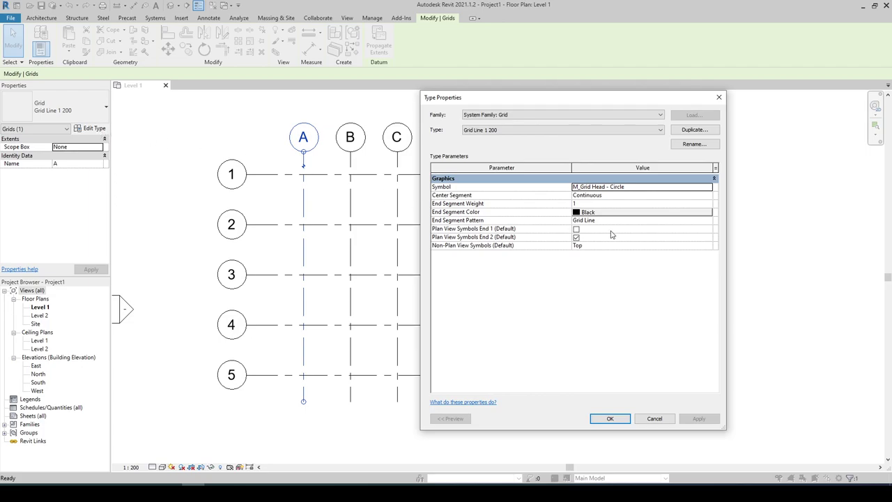
pyautogui.click(708, 221)
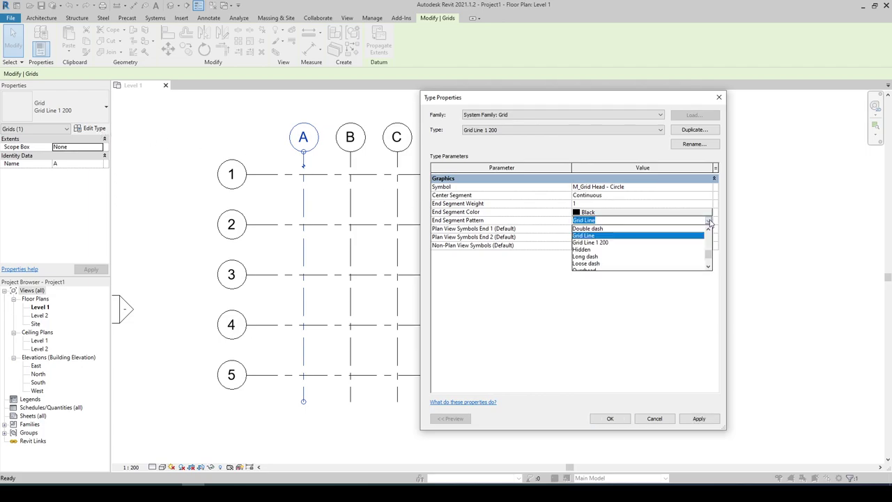
pyautogui.click(599, 242)
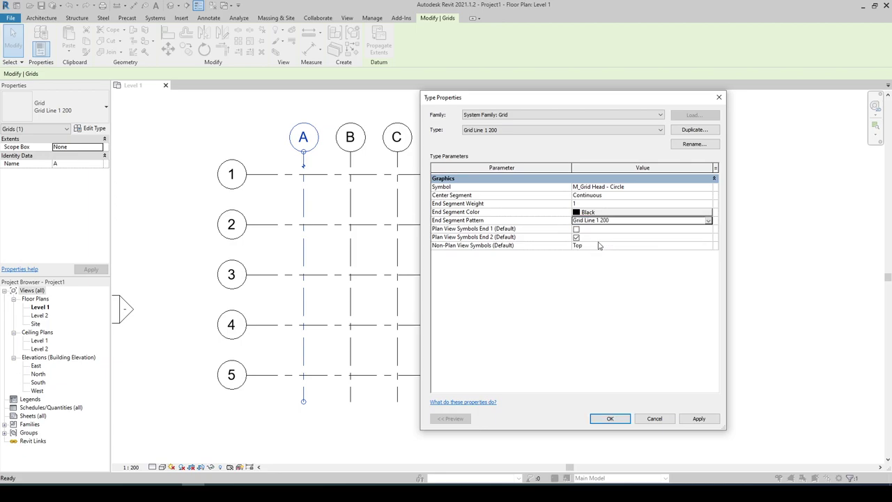
pyautogui.click(699, 419)
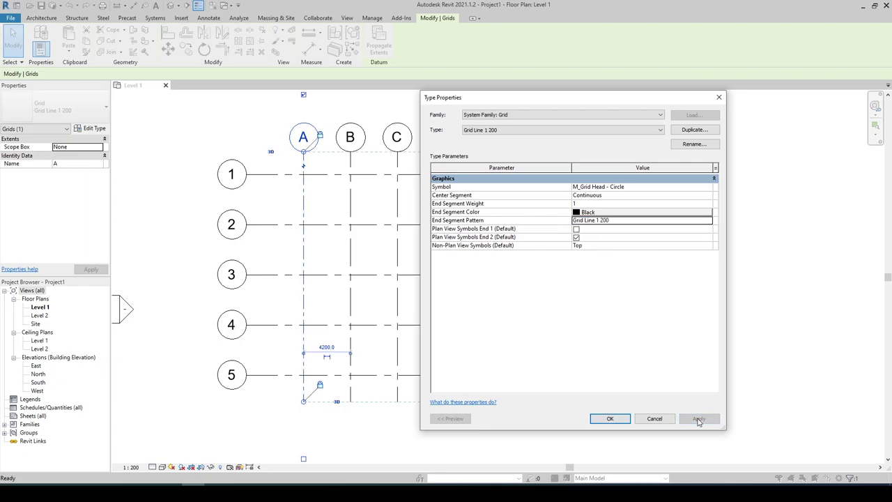
pyautogui.click(622, 422)
pyautogui.rightClick(621, 422)
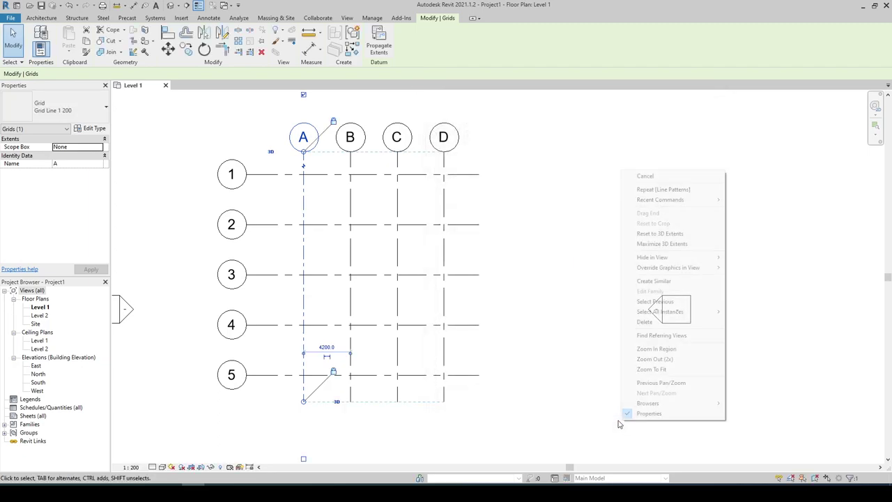
# Review the grid head symbols available for grid A's type, keeping M_Grid Head - Circle.
pyautogui.click(89, 132)
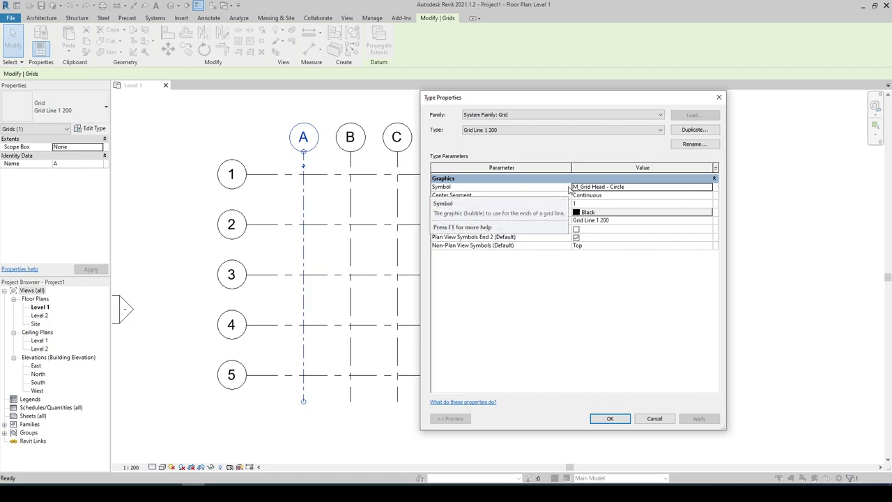
pyautogui.click(708, 188)
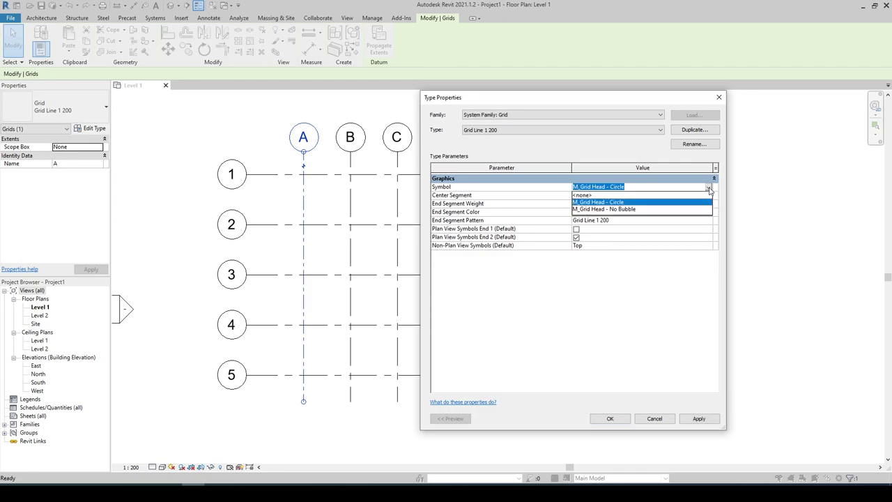
pyautogui.click(709, 188)
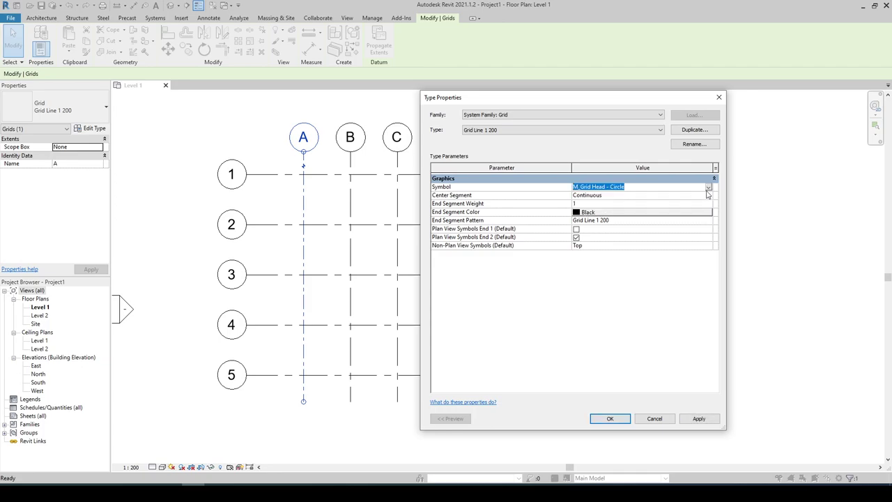
pyautogui.click(608, 419)
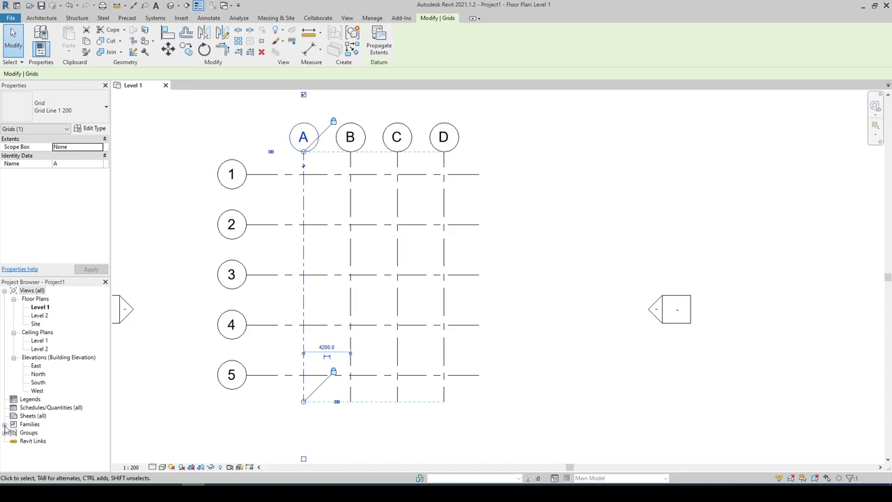
# Open the M_Grid Head - Circle annotation symbol family for editing.
pyautogui.click(5, 424)
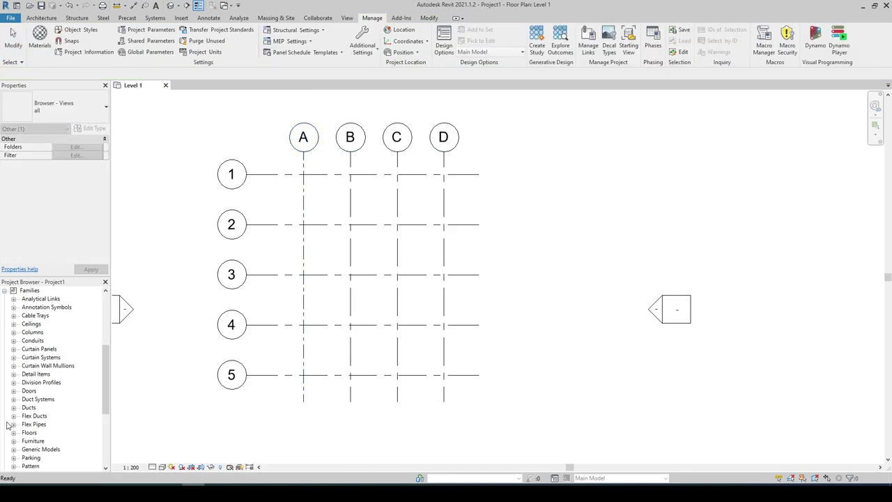
pyautogui.click(13, 307)
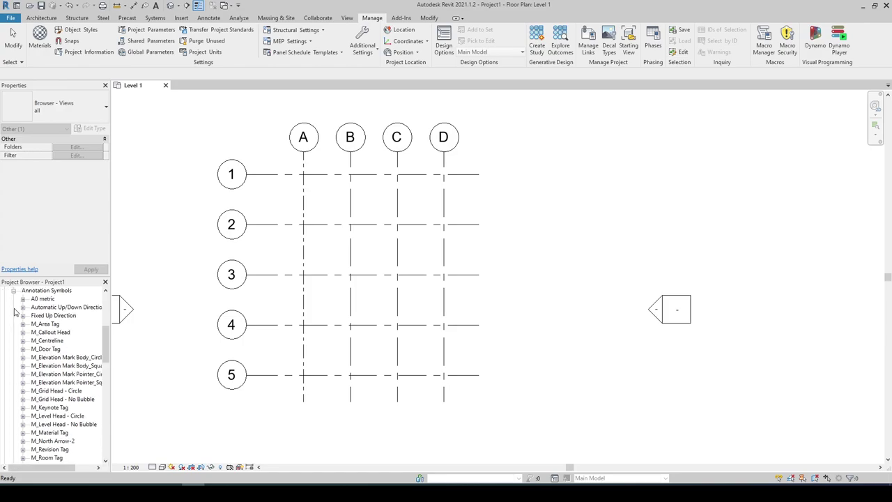
pyautogui.rightClick(52, 391)
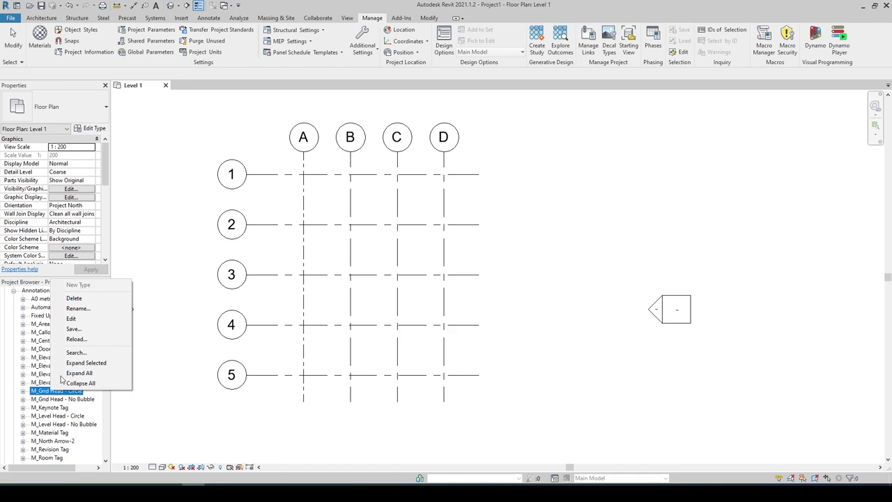
pyautogui.click(74, 319)
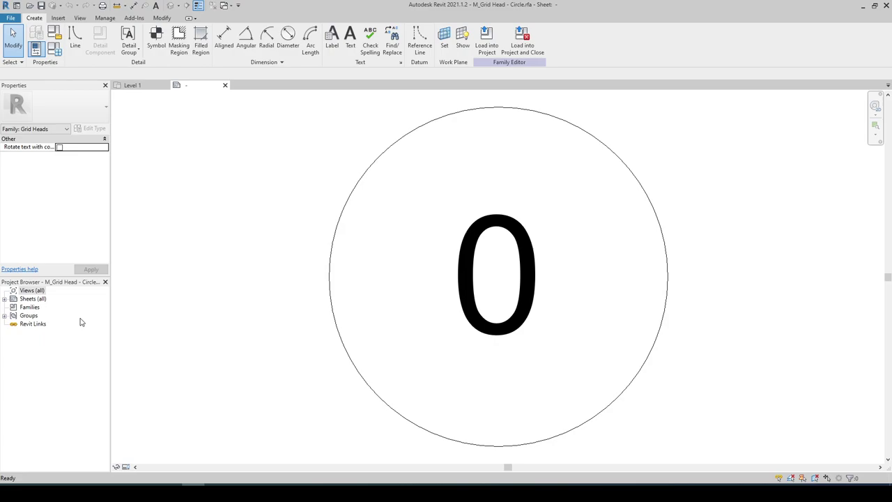
# Save the grid head family as a new family named "Grid Bubble 1 200" in the Scratch folder on the desktop.
pyautogui.click(11, 18)
pyautogui.moveTo(42, 129)
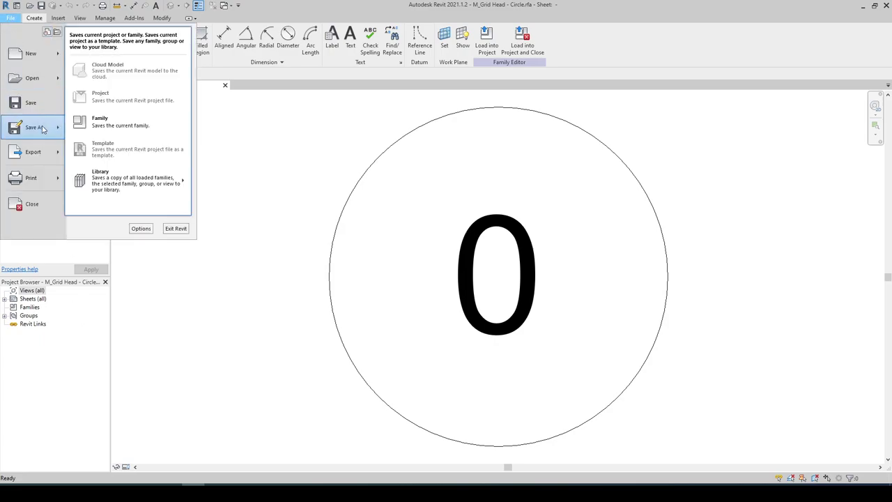
pyautogui.click(114, 124)
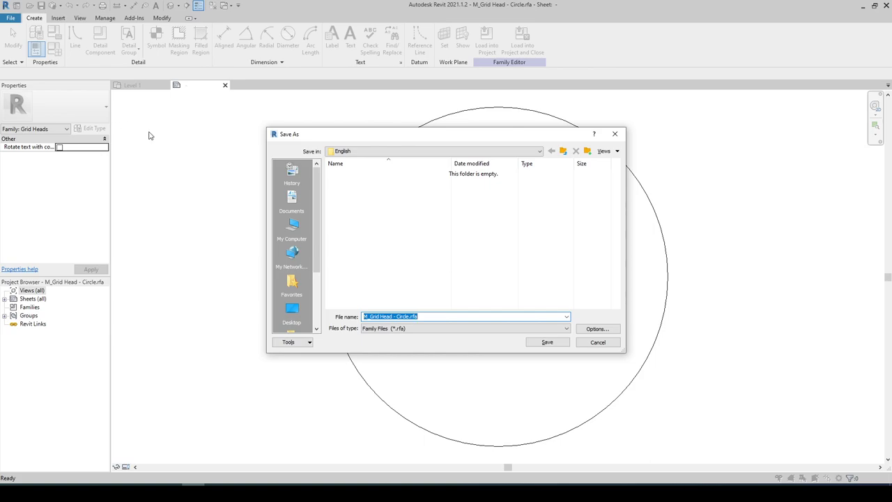
pyautogui.click(293, 311)
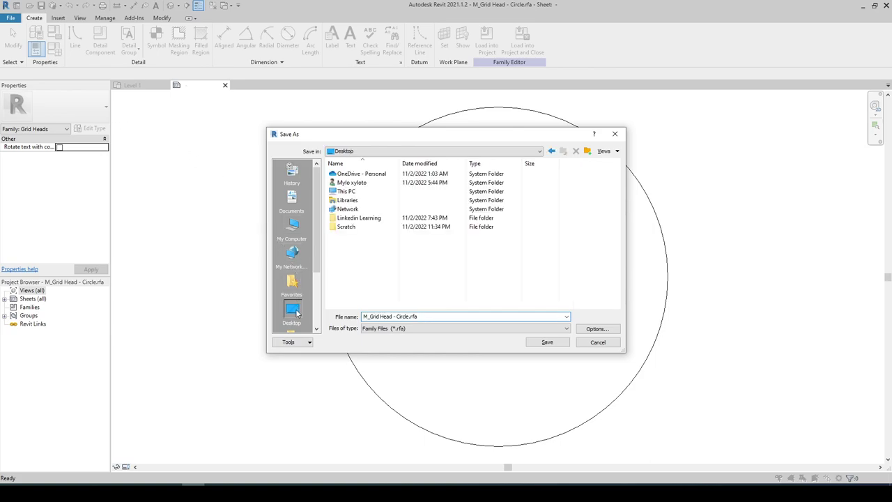
pyautogui.doubleClick(350, 231)
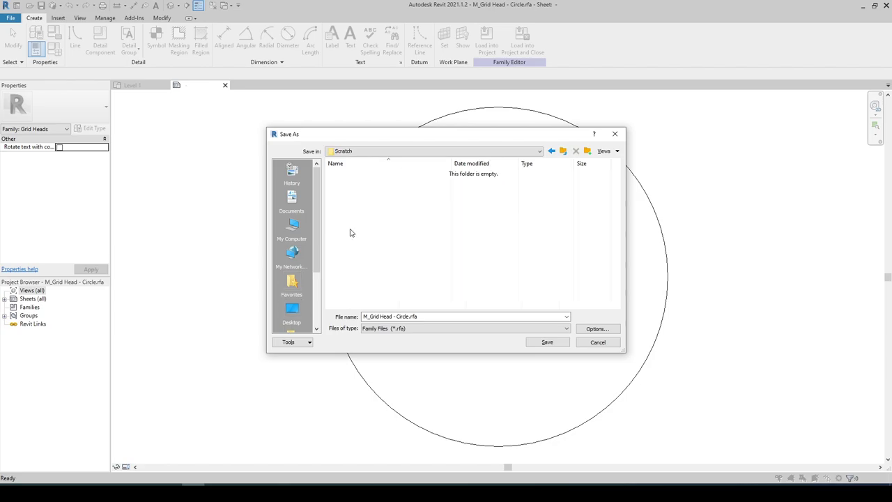
pyautogui.click(435, 316)
pyautogui.hotkey('ctrl', 'a')
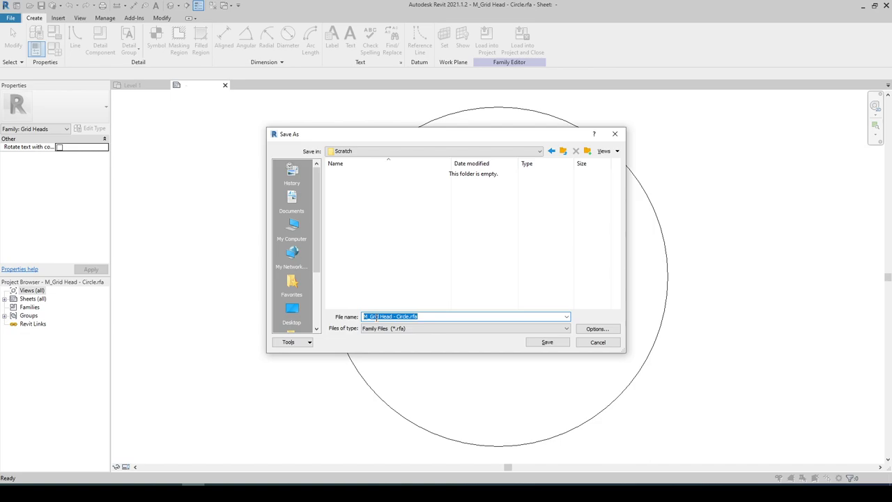
pyautogui.write('Grid Bubble 1 200')
pyautogui.click(547, 342)
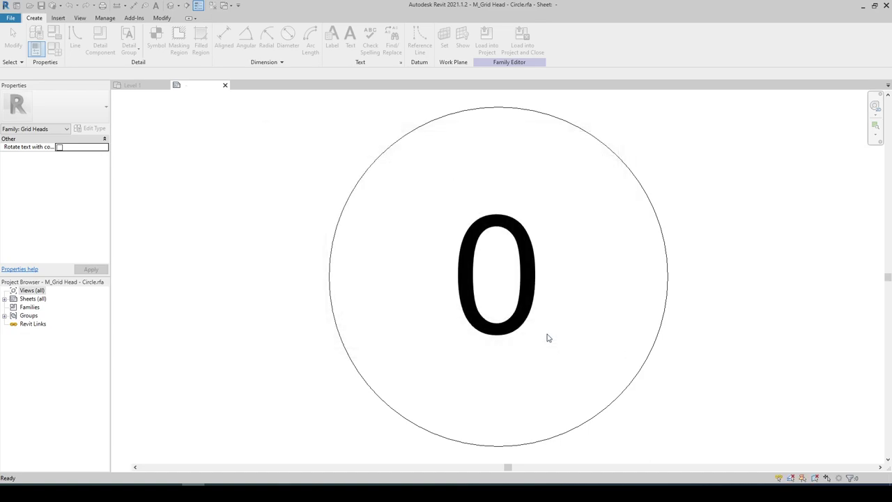
# Set the radius of the grid bubble's circle to 3.25 mm.
pyautogui.click(588, 137)
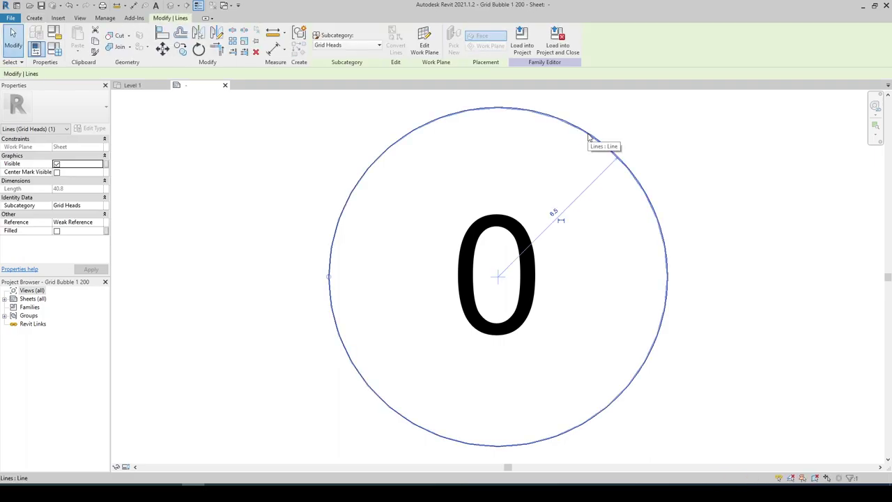
pyautogui.moveTo(613, 171); pyautogui.dragTo(518, 158, button='middle')
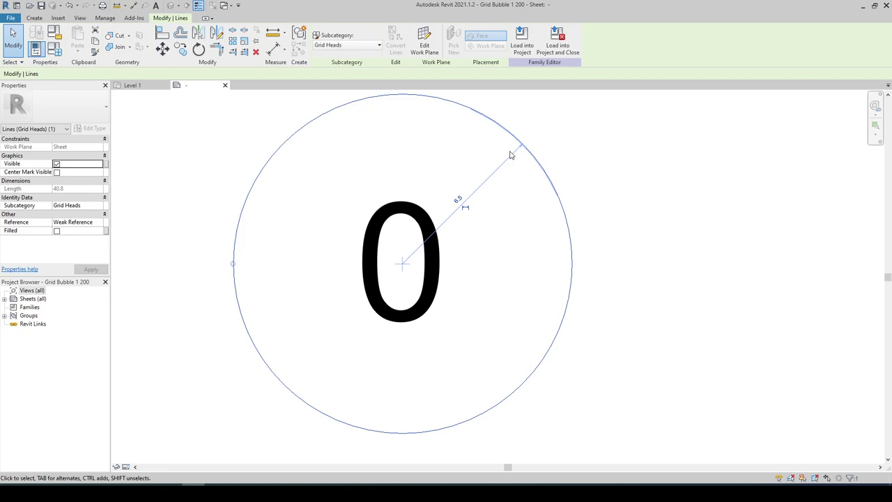
pyautogui.click(459, 205)
pyautogui.write('3.25')
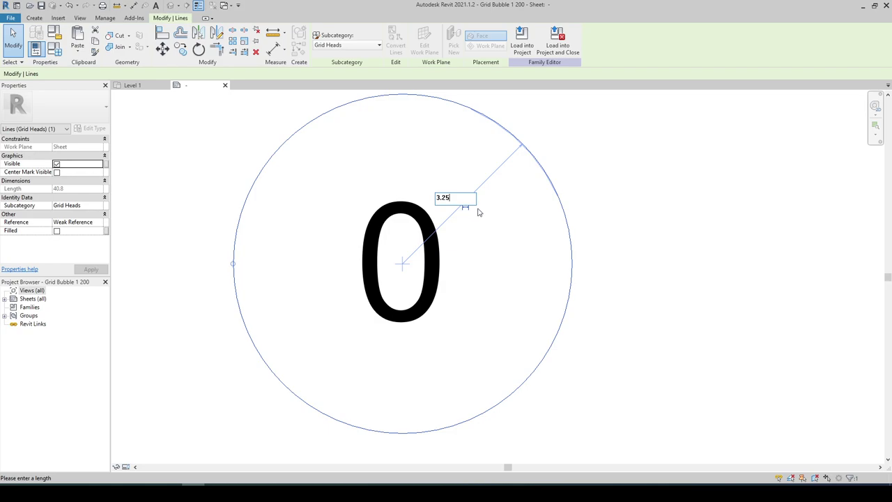
pyautogui.press('Return')
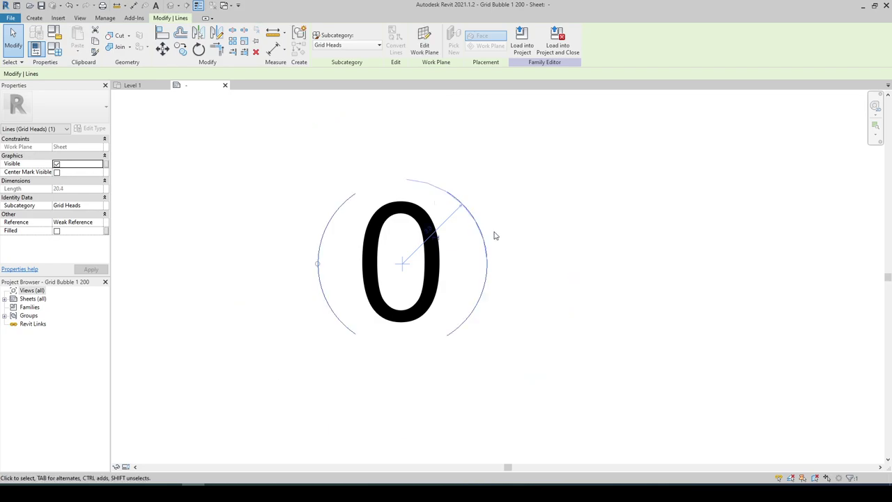
# Duplicate the type of the label inside the circle as "2.25mm".
pyautogui.click(439, 259)
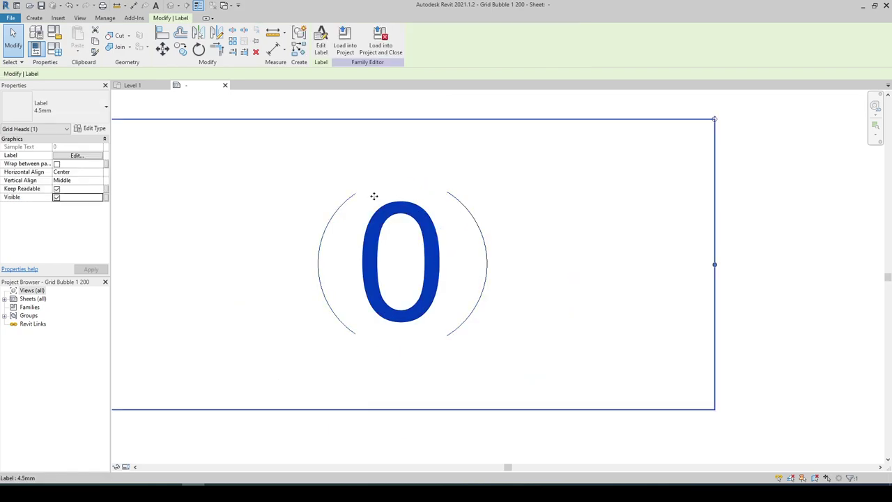
pyautogui.click(93, 129)
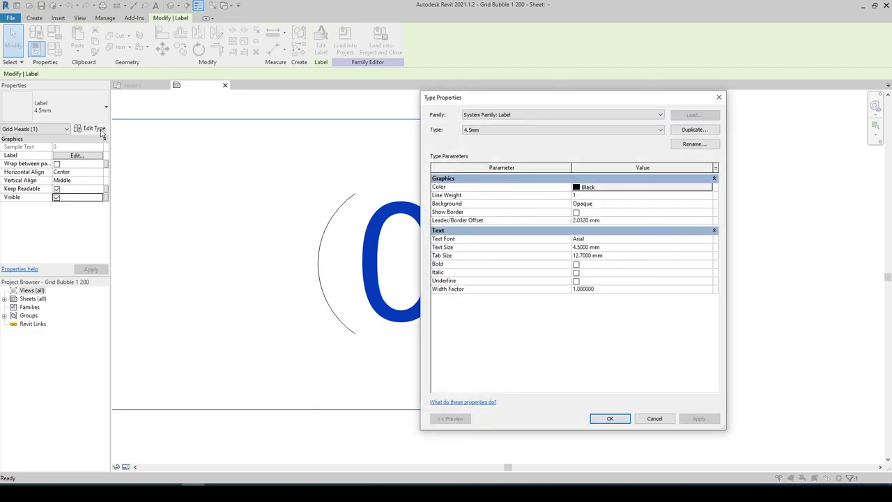
pyautogui.click(692, 130)
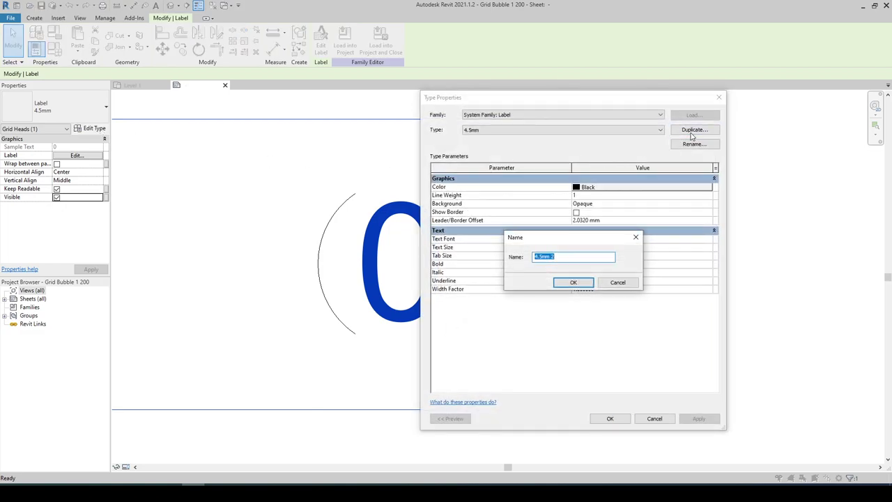
pyautogui.write('2.25mm')
pyautogui.click(572, 282)
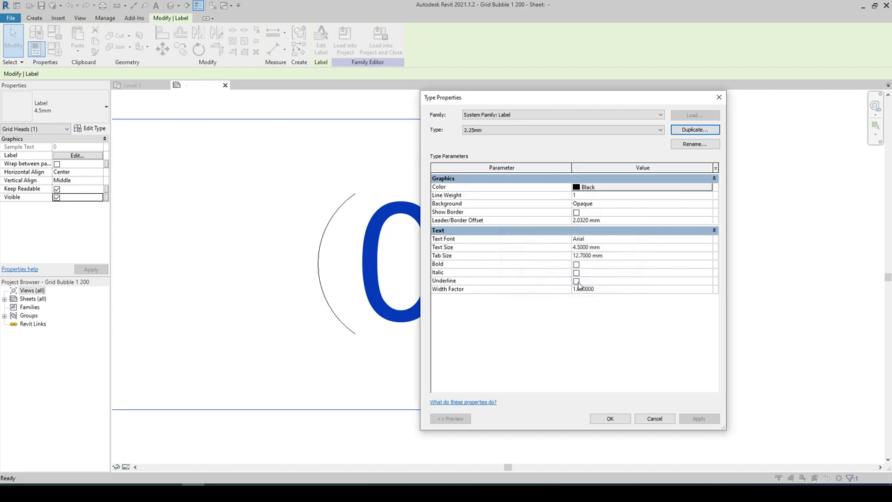
# Set the 2.25mm label type's text size to 2.25 mm and reduce its width factor.
pyautogui.click(609, 247)
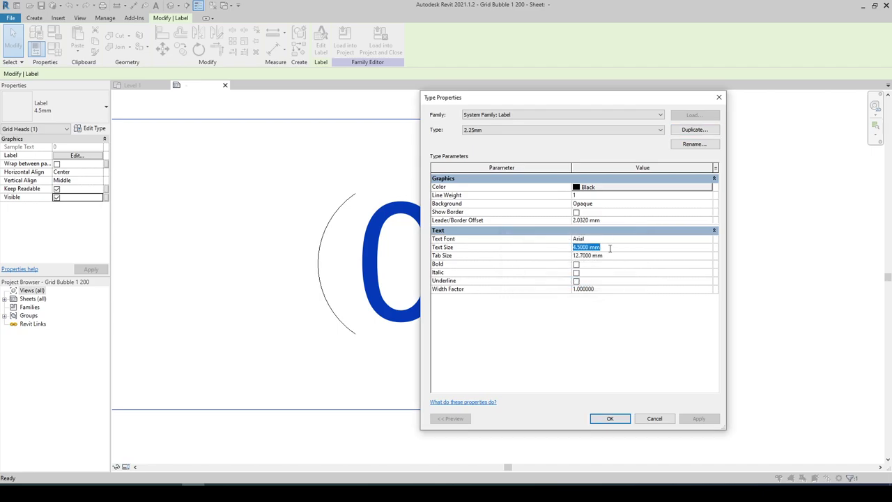
pyautogui.write('2.25')
pyautogui.click(601, 289)
pyautogui.press('BackSpace')
pyautogui.click(609, 418)
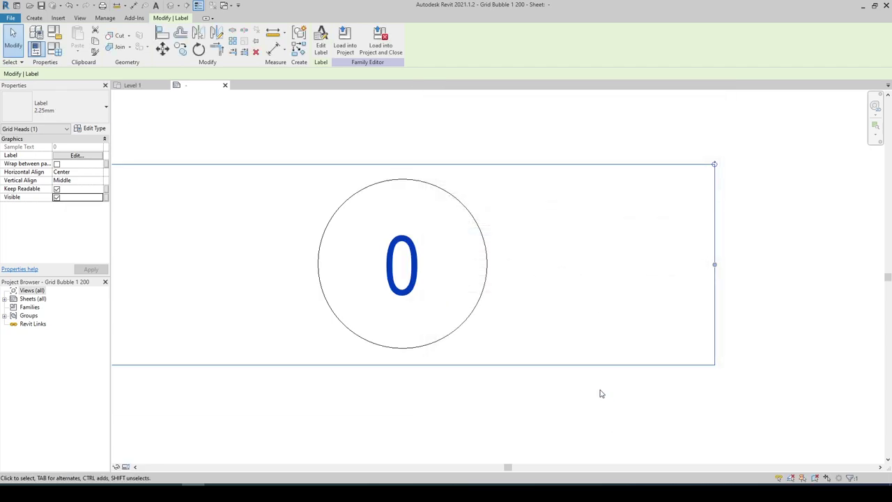
# Load the Grid Bubble 1 200 family into the project and assign it as the symbol of grid A's type.
pyautogui.click(342, 43)
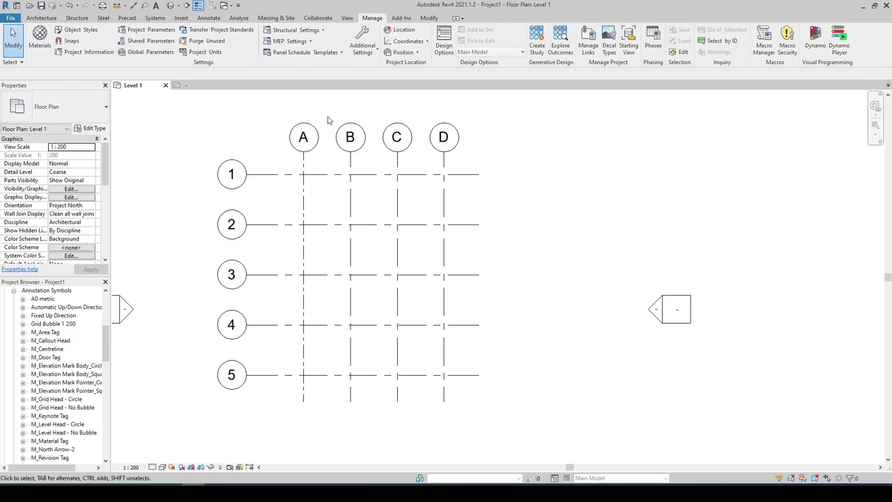
pyautogui.click(305, 198)
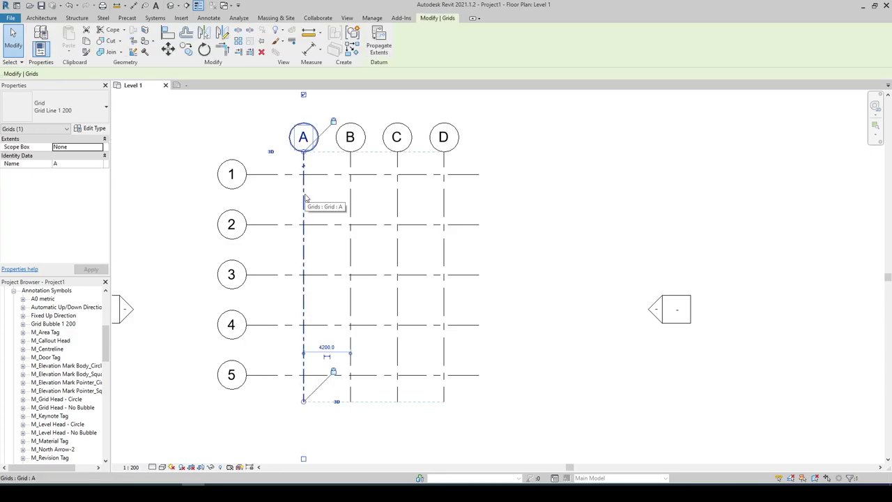
pyautogui.click(101, 130)
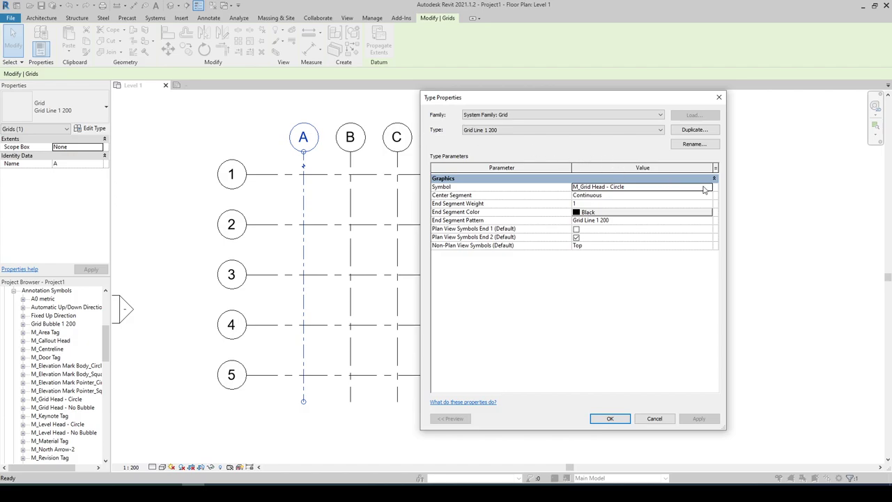
pyautogui.click(707, 187)
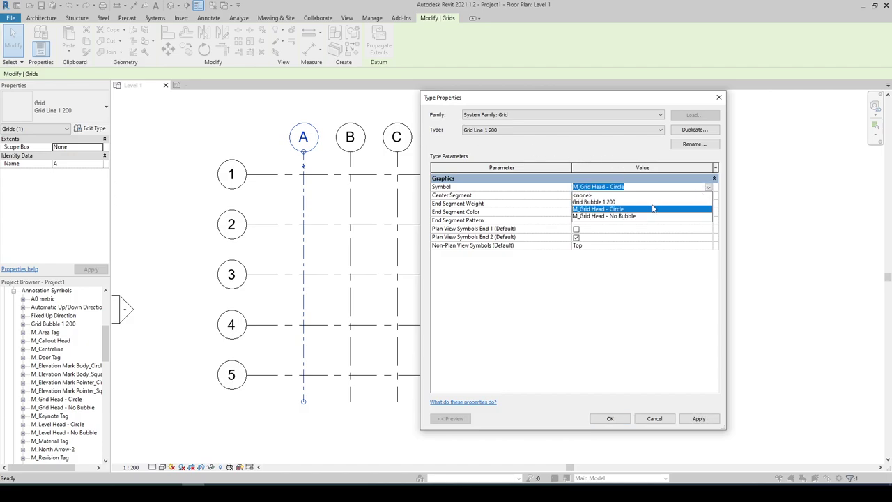
pyautogui.click(622, 202)
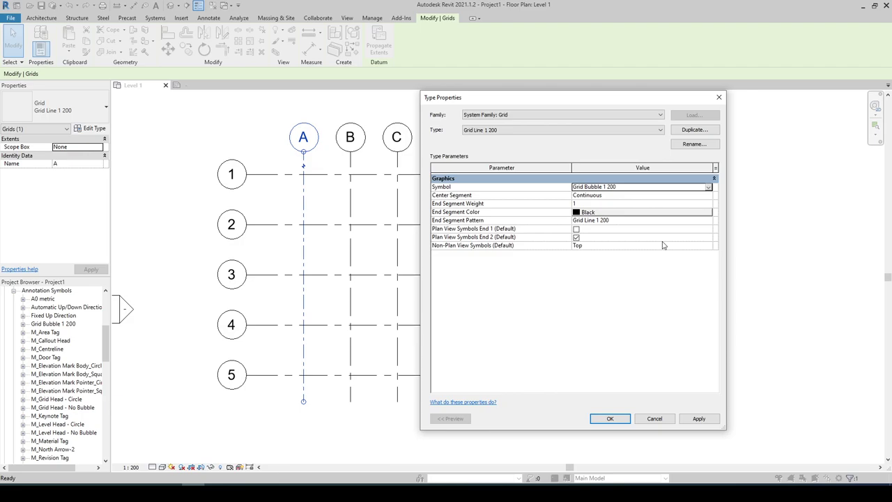
pyautogui.click(699, 418)
pyautogui.click(608, 419)
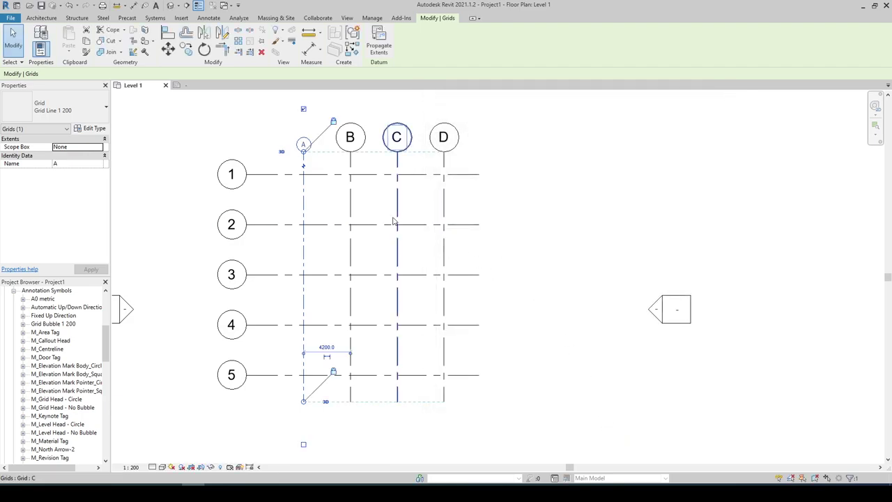
# Change all 6.5mm Bubble grids visible in the Level 1 view to the Grid Line 1 200 type.
pyautogui.click(352, 200)
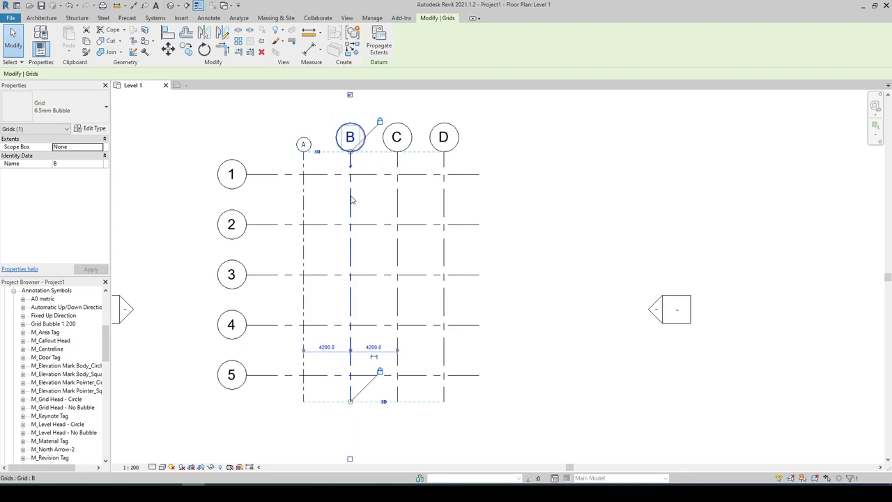
pyautogui.rightClick(352, 200)
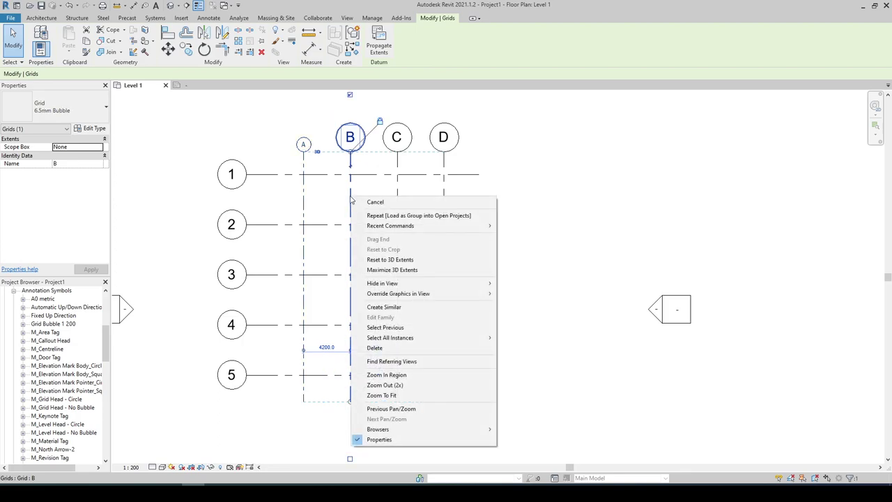
pyautogui.moveTo(418, 339)
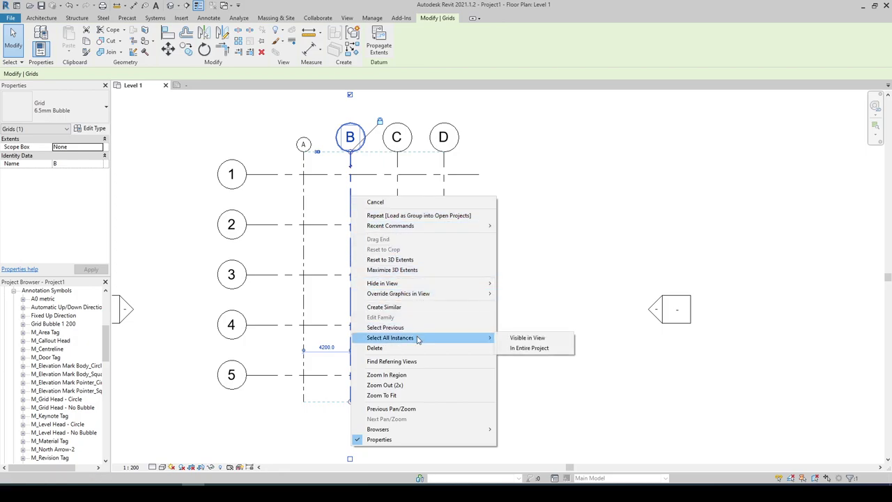
pyautogui.click(518, 339)
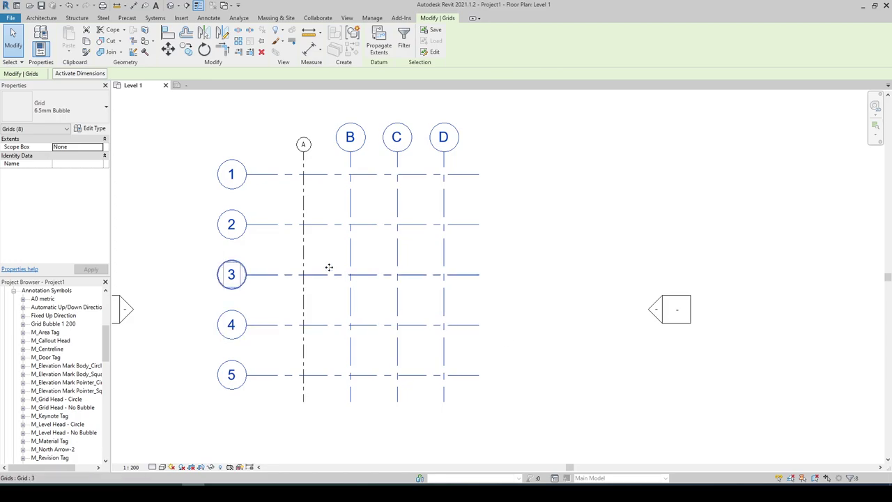
pyautogui.click(92, 112)
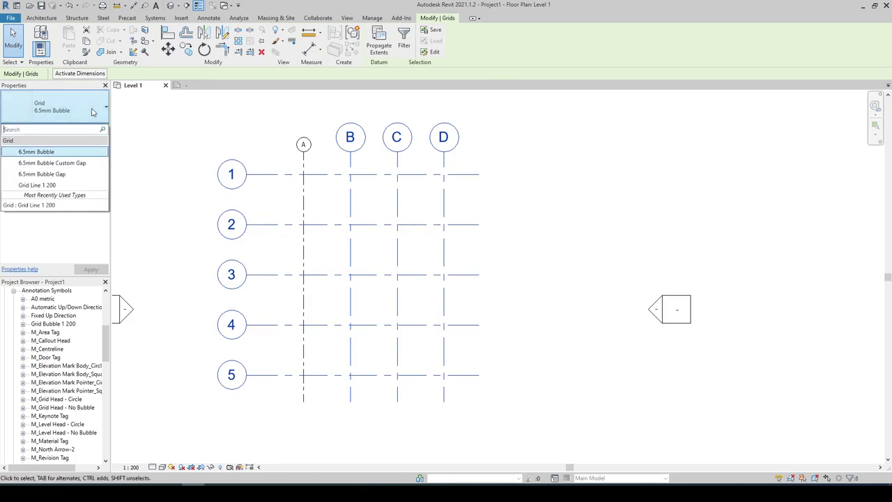
pyautogui.click(71, 185)
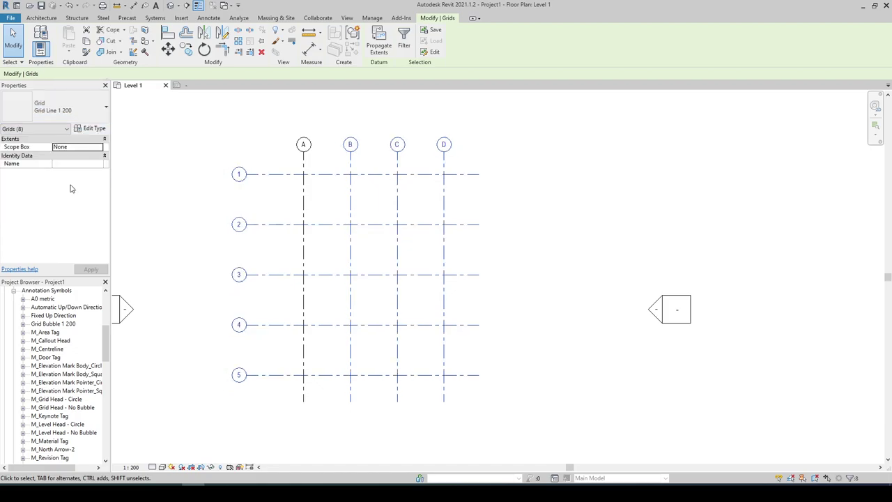